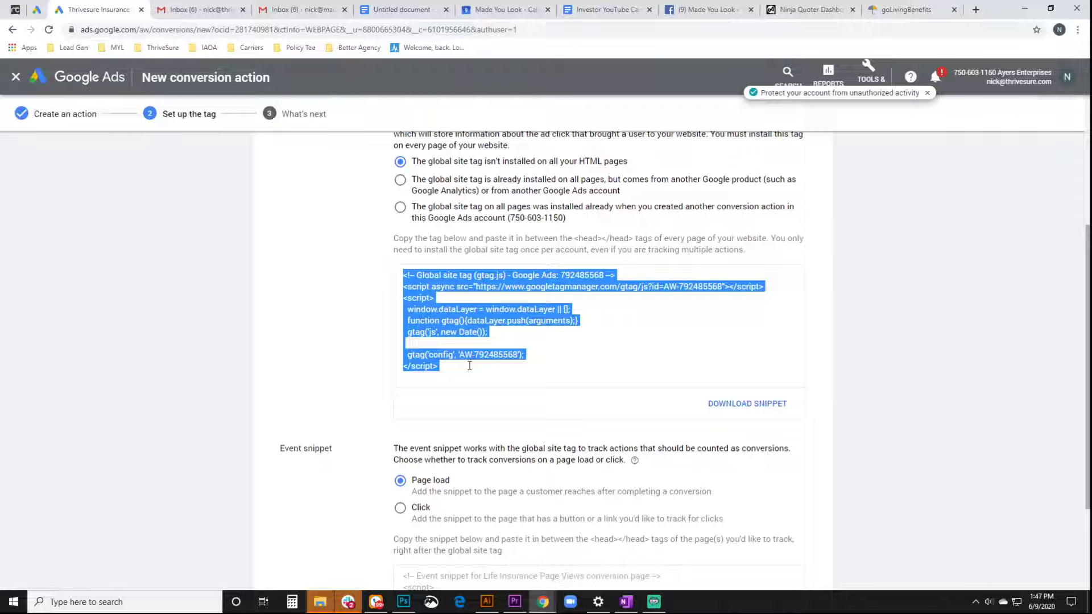
- Highlight the full global site tag code and the event snippet code for the Life Insurance Page Views conversion
left_click(455, 378)
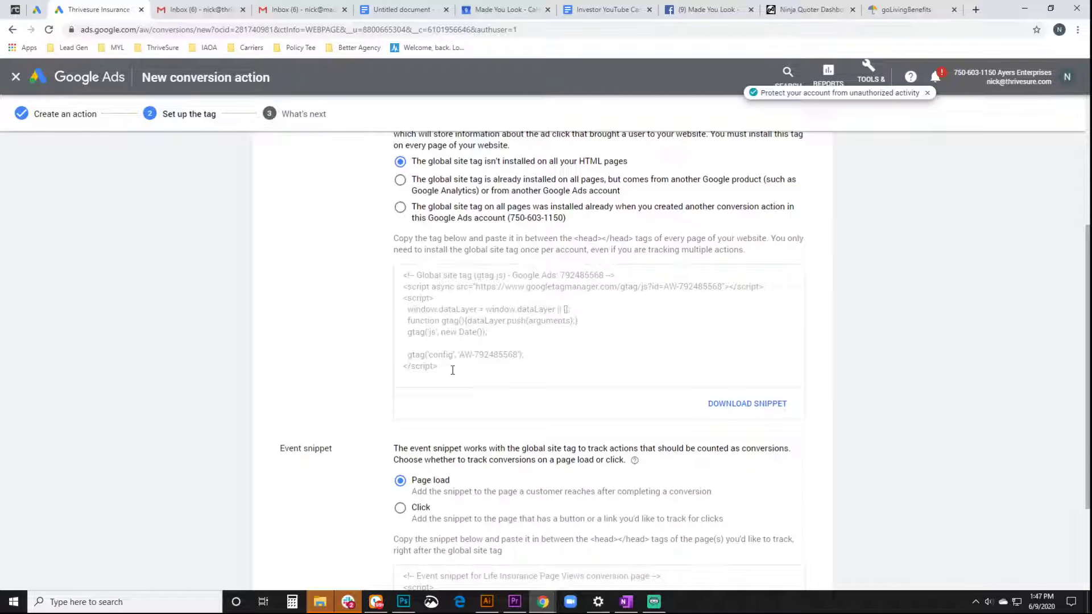
left_click_drag(438, 368, 390, 301)
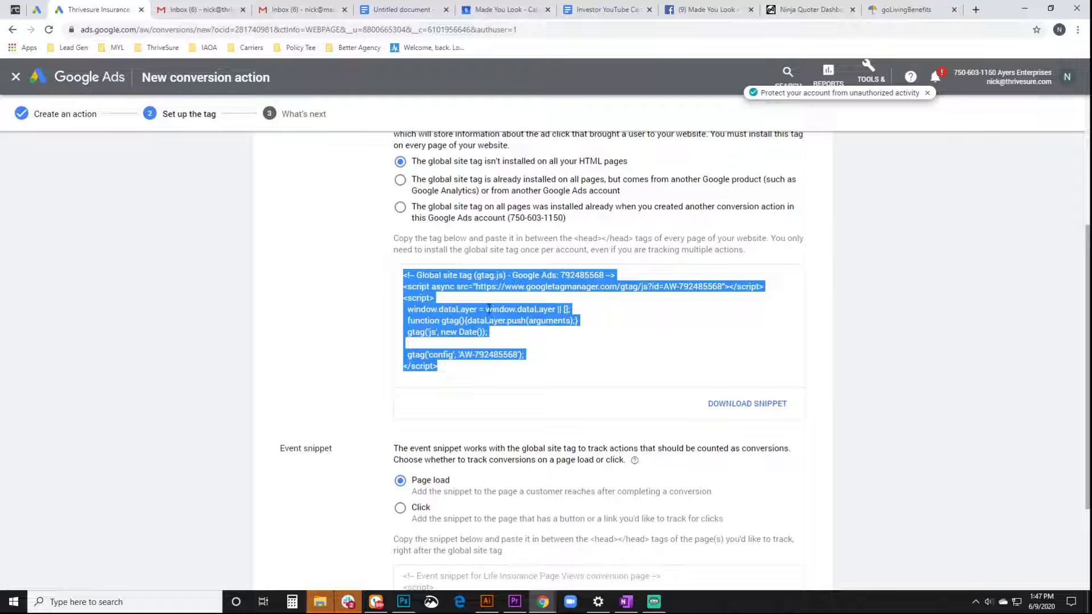
scroll(484, 315, "down", 3)
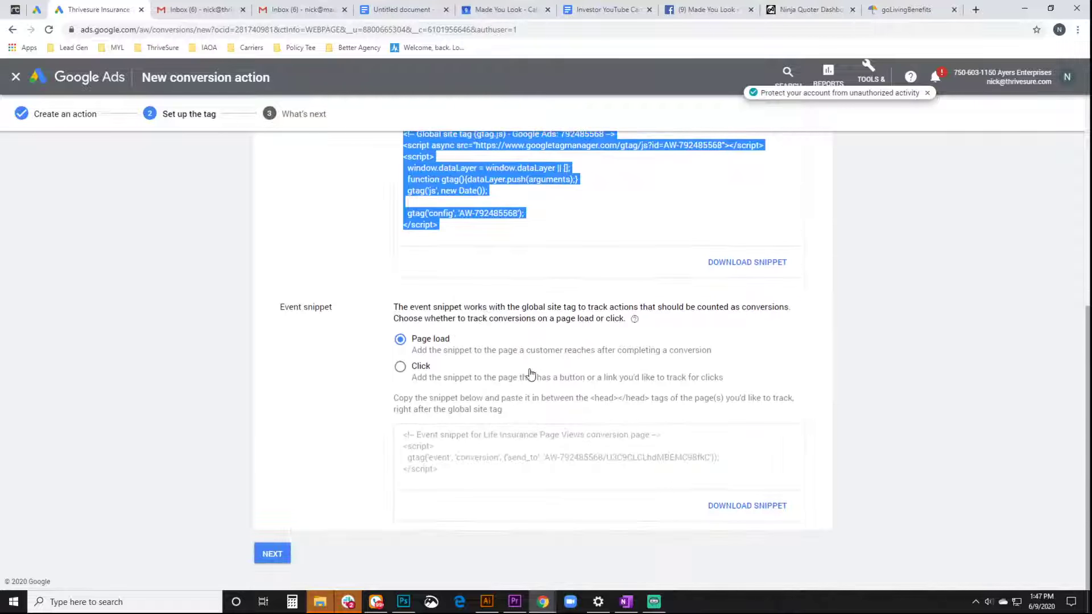
left_click(458, 442)
left_click(458, 441)
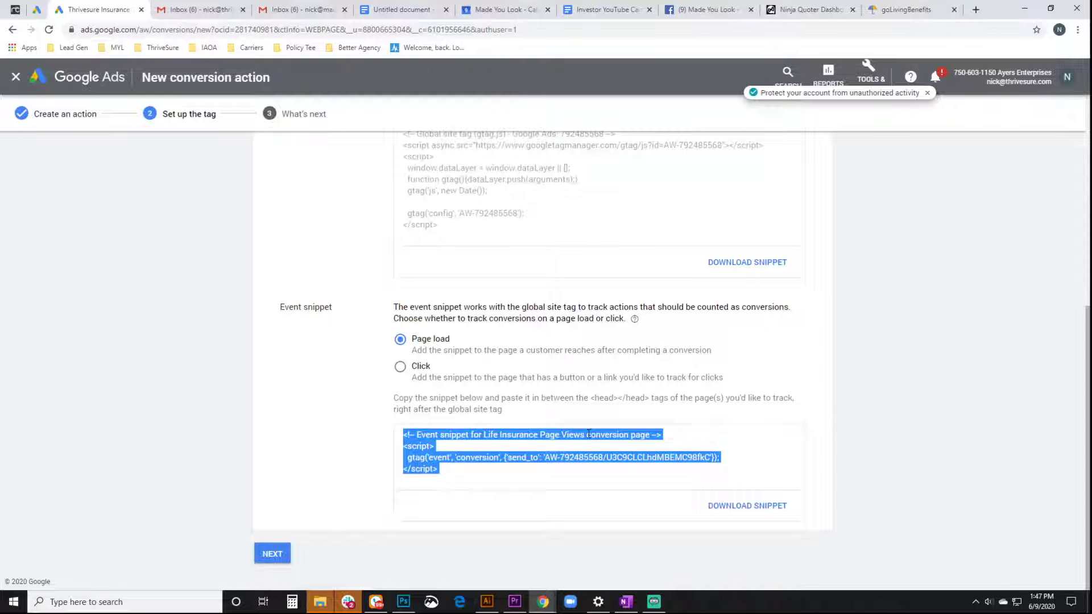
- Switch to the Ninja Quoter dashboard and enlarge the Quote Request tracking code box to review its full script
left_click(810, 12)
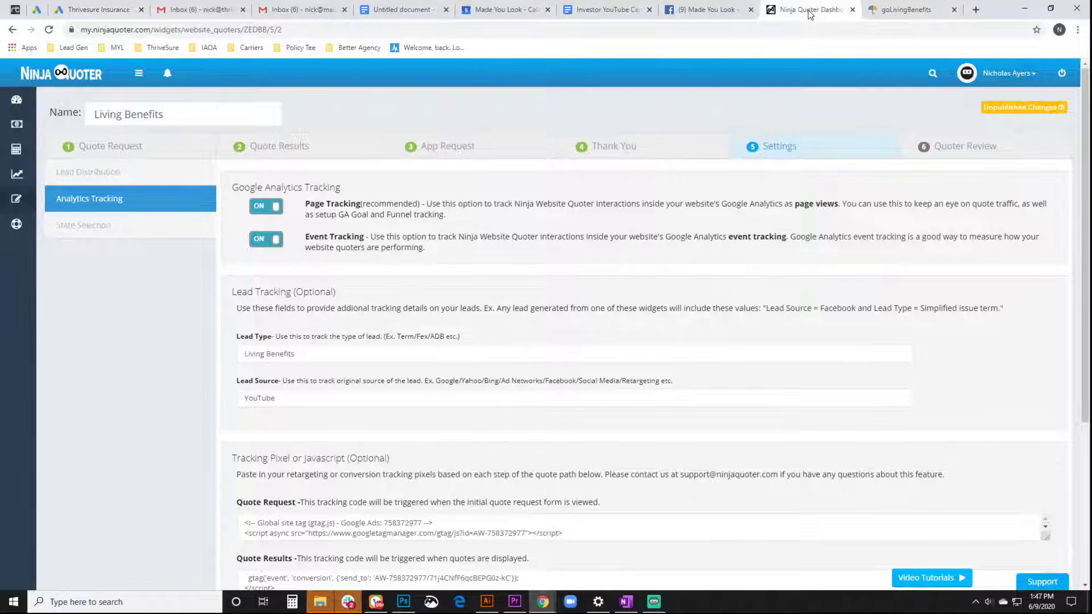
scroll(66, 425, "down", 1)
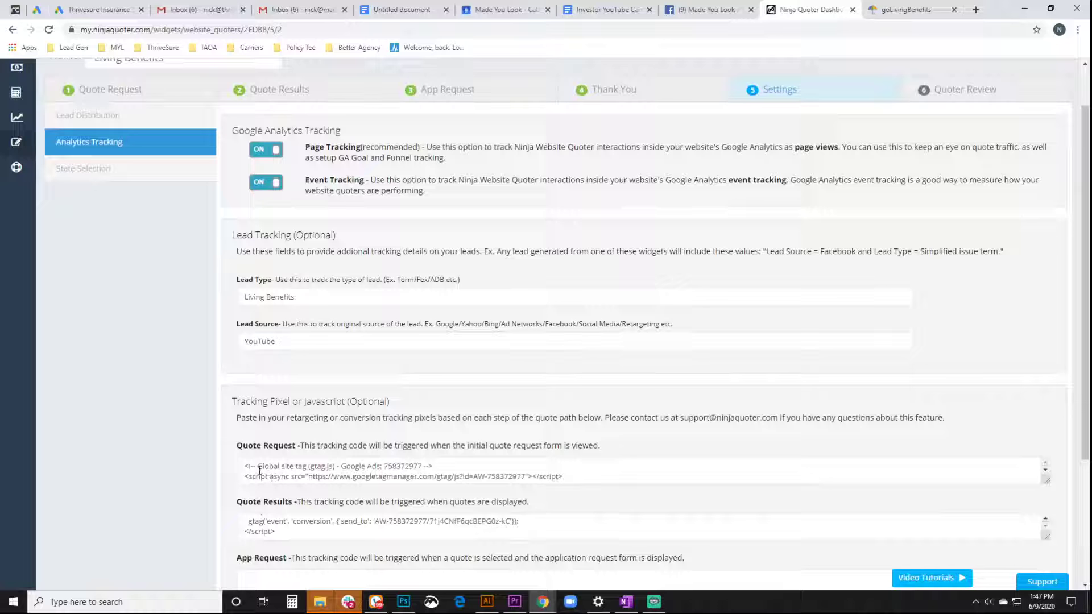
left_click(285, 473)
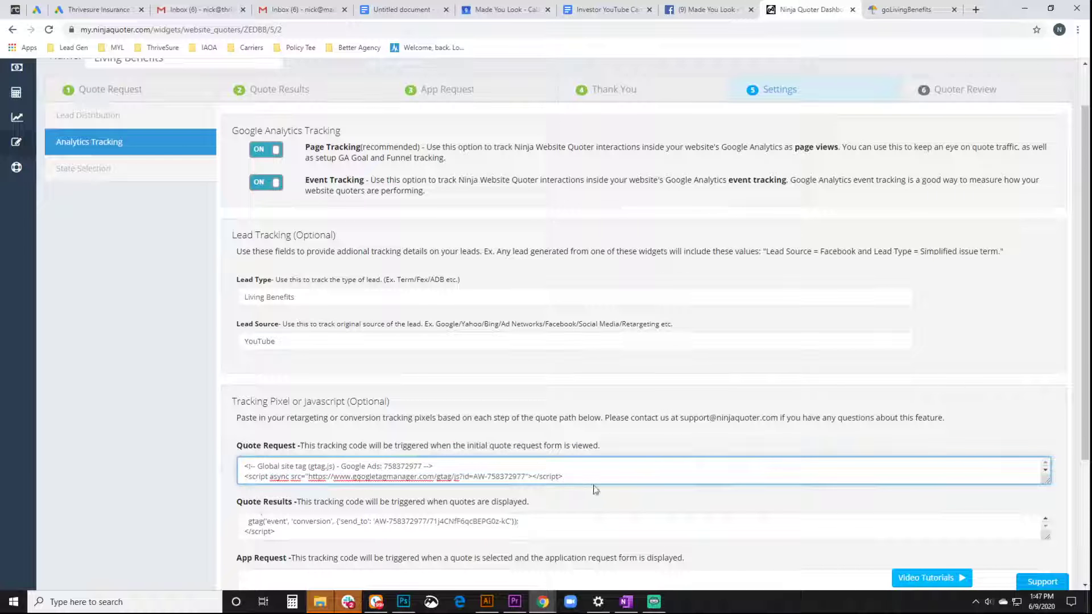
left_click_drag(1046, 479, 1053, 591)
scroll(606, 498, "down", 2)
scroll(607, 497, "up", 1)
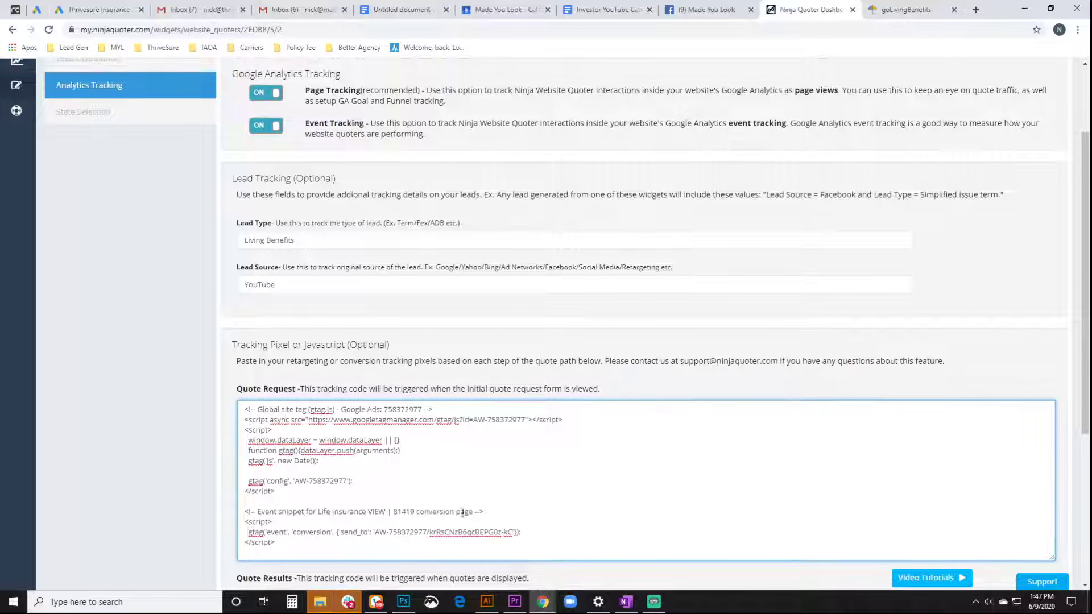
scroll(348, 500, "up", 1)
scroll(341, 511, "down", 1)
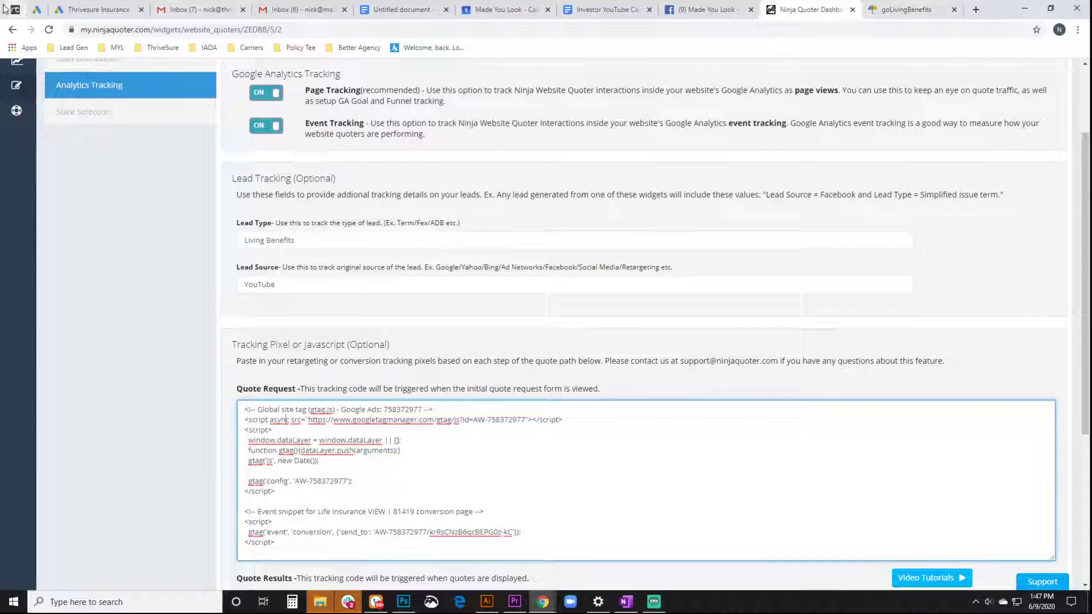
- Return to Google Ads, finish the page views tag setup, and start a new website conversion action
left_click(85, 9)
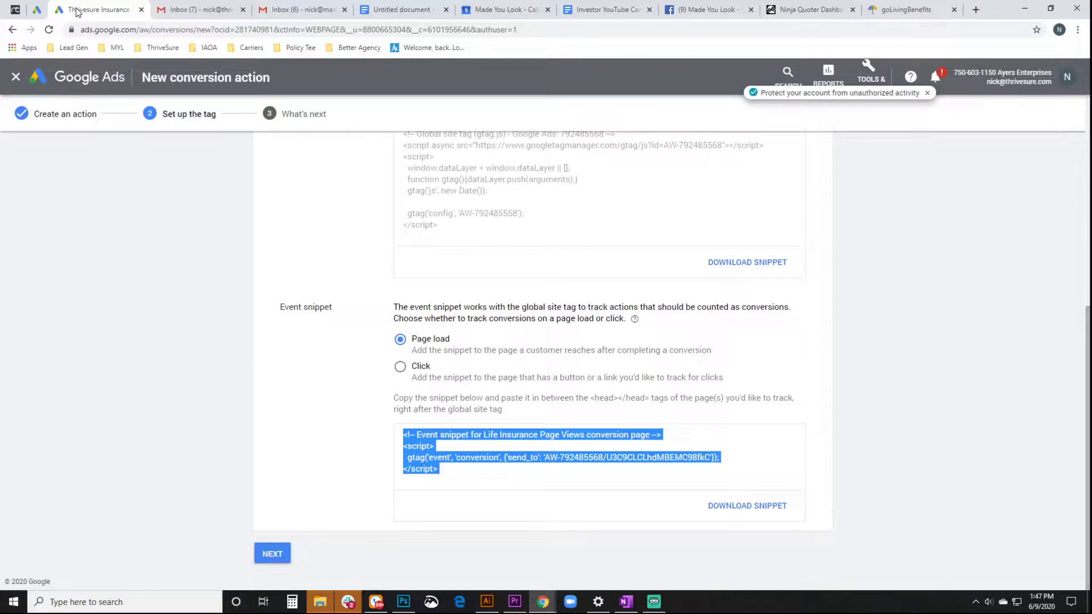
left_click(284, 558)
left_click(292, 328)
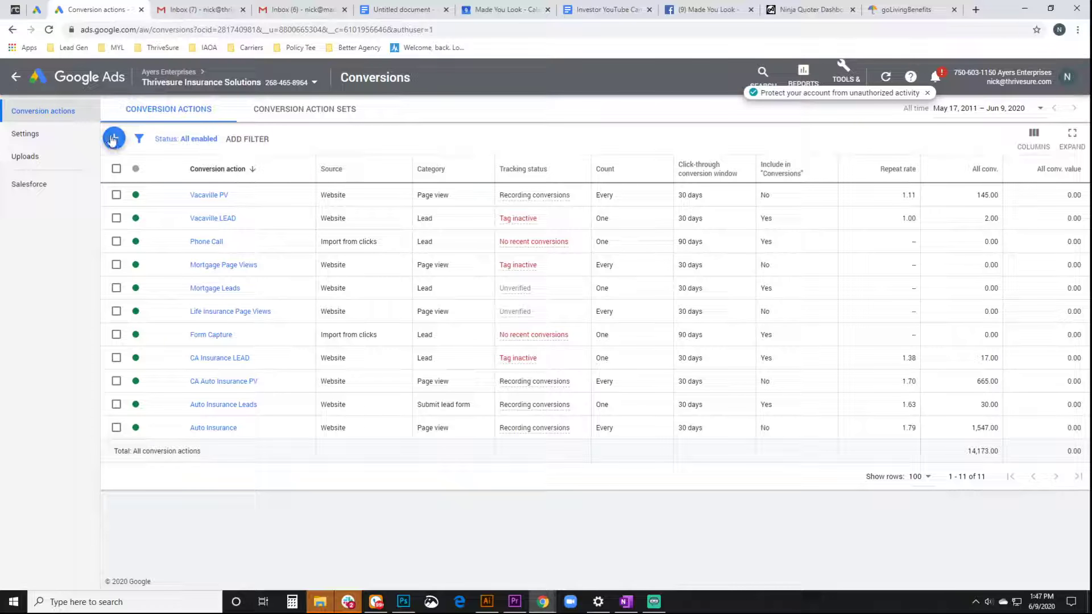
left_click(113, 138)
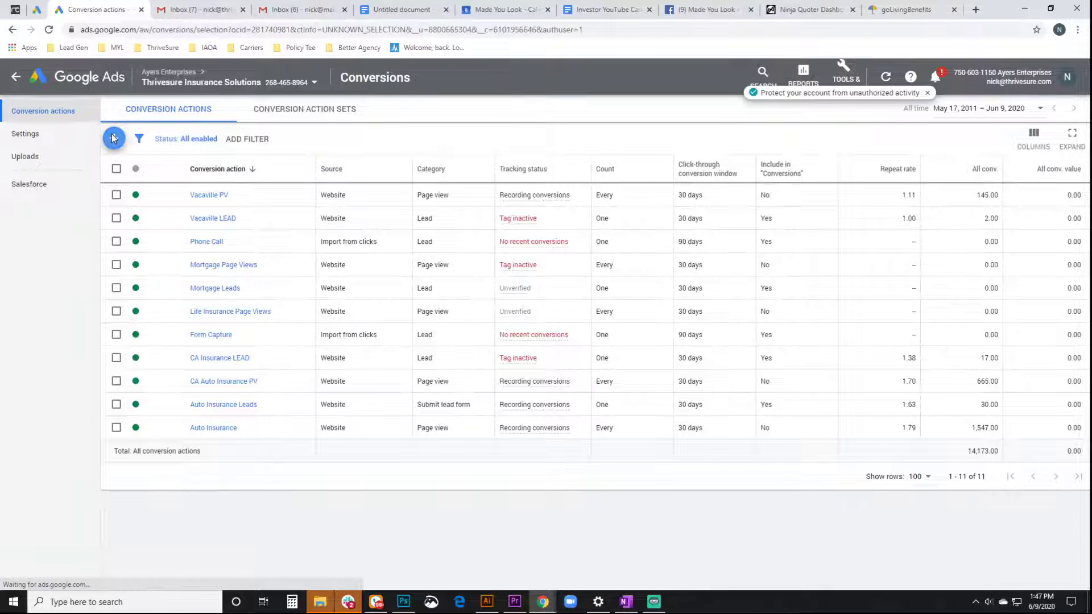
left_click(358, 229)
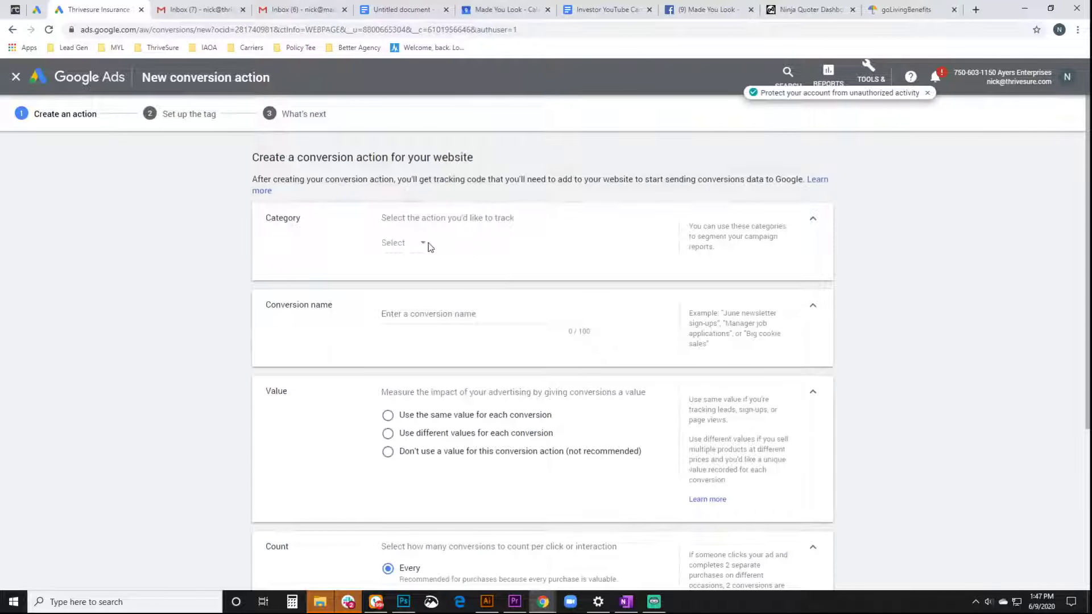
- Set the conversion category to Submit lead form and choose not to use a value for this conversion action
left_click(404, 243)
scroll(411, 358, "down", 3)
scroll(411, 359, "up", 1)
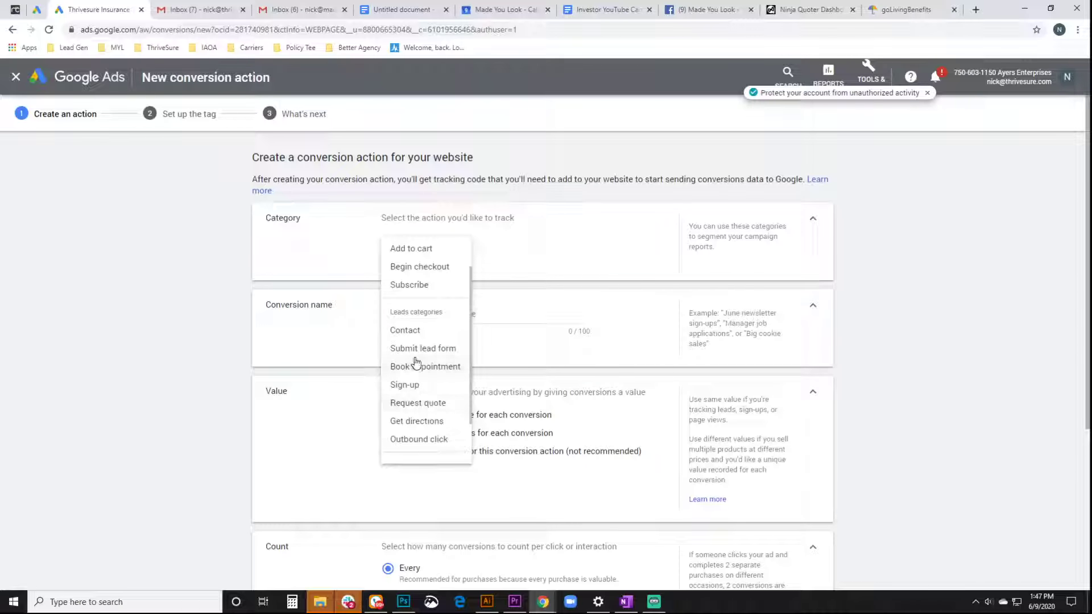
left_click(417, 348)
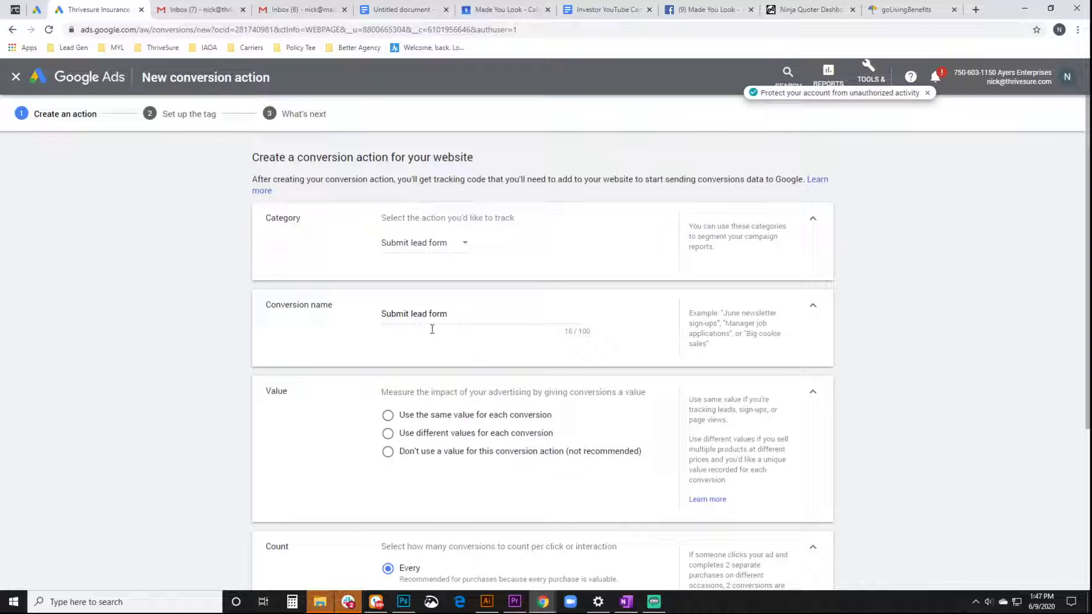
left_click(446, 452)
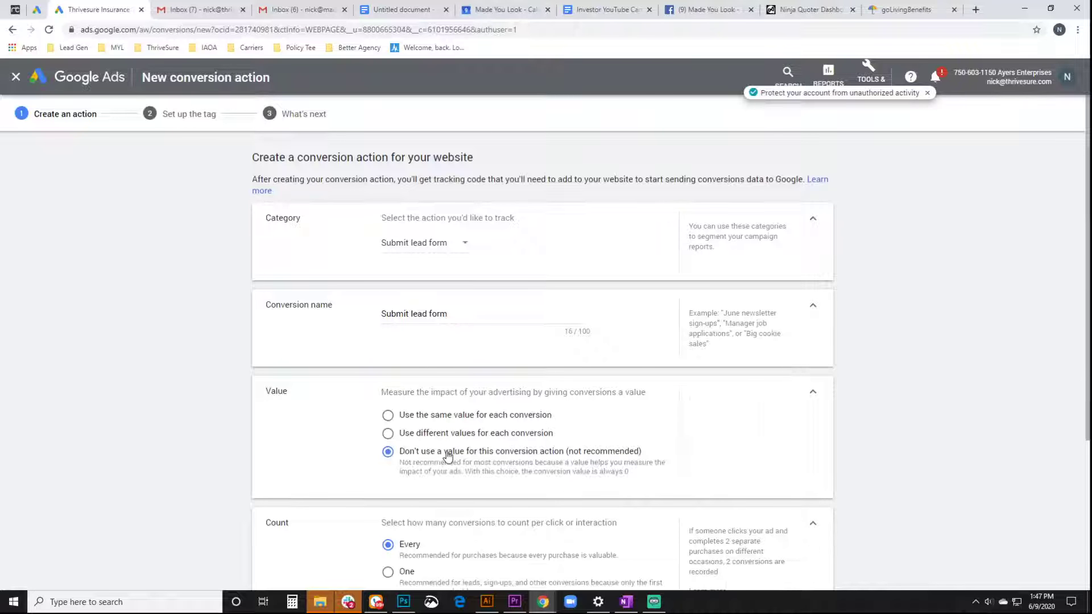
- Replace the default conversion name with Life Insurance Leads
left_click(445, 311)
left_click_drag(458, 313, 277, 292)
key("Caps_Lock")
type("L")
key("Caps_Lock")
type("if")
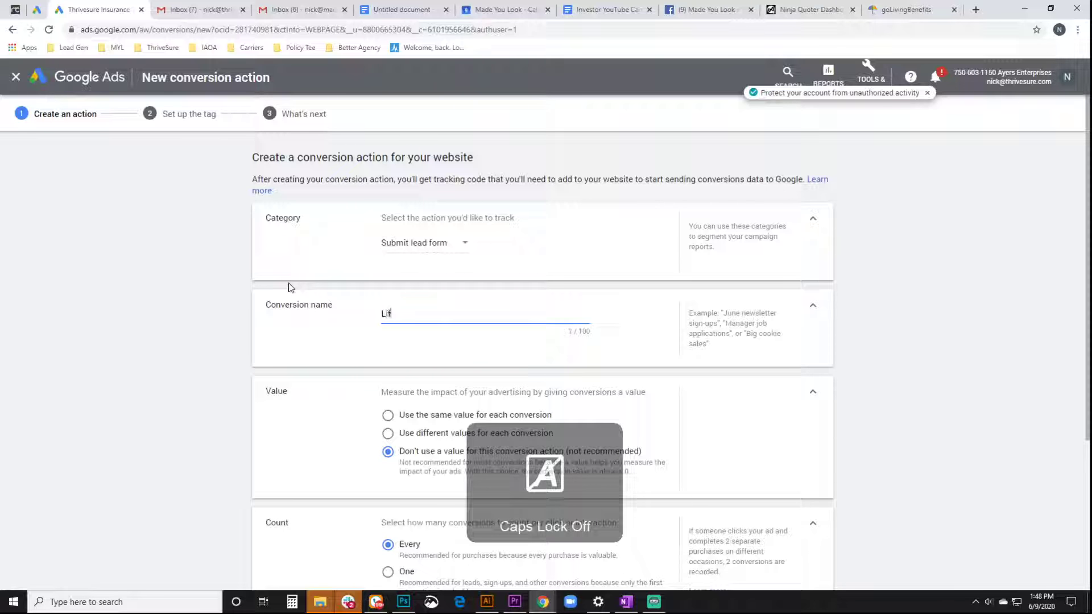
type("e")
key("Caps_Lock")
type("I")
key("Caps_Lock")
type("nsurance")
key("Caps_Lock")
type("L")
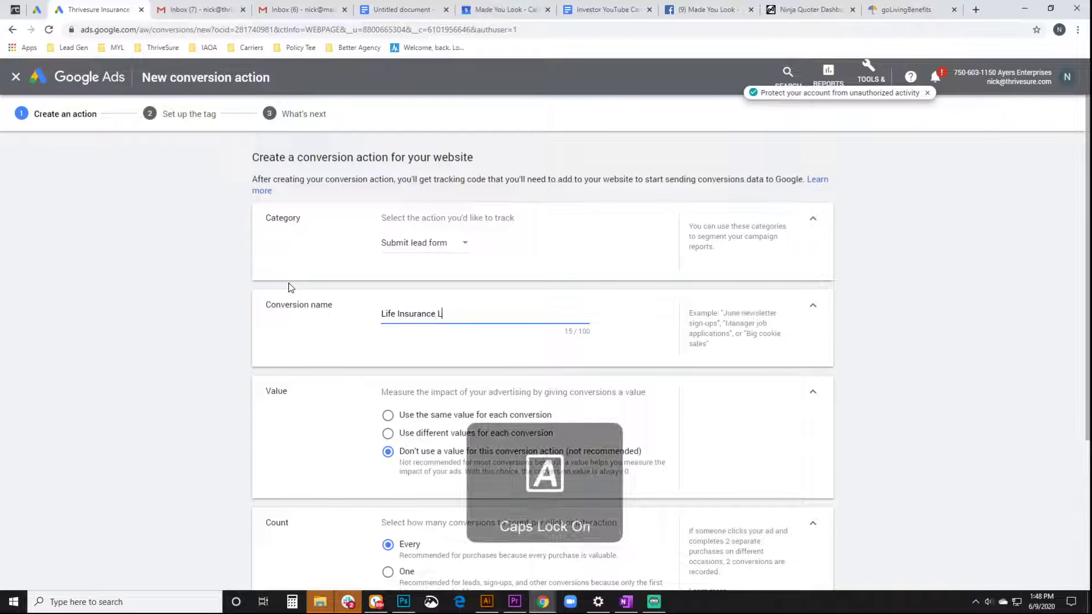
key("Caps_Lock")
type("eads")
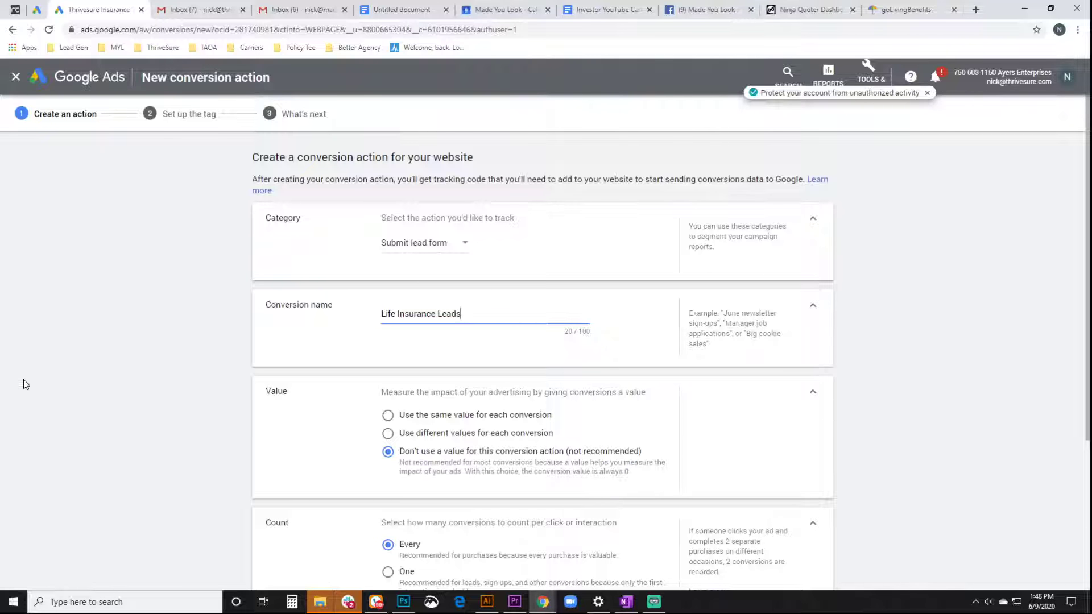
- Set the count to One conversion per interaction and create the conversion action
scroll(20, 379, "down", 2)
left_click(138, 375)
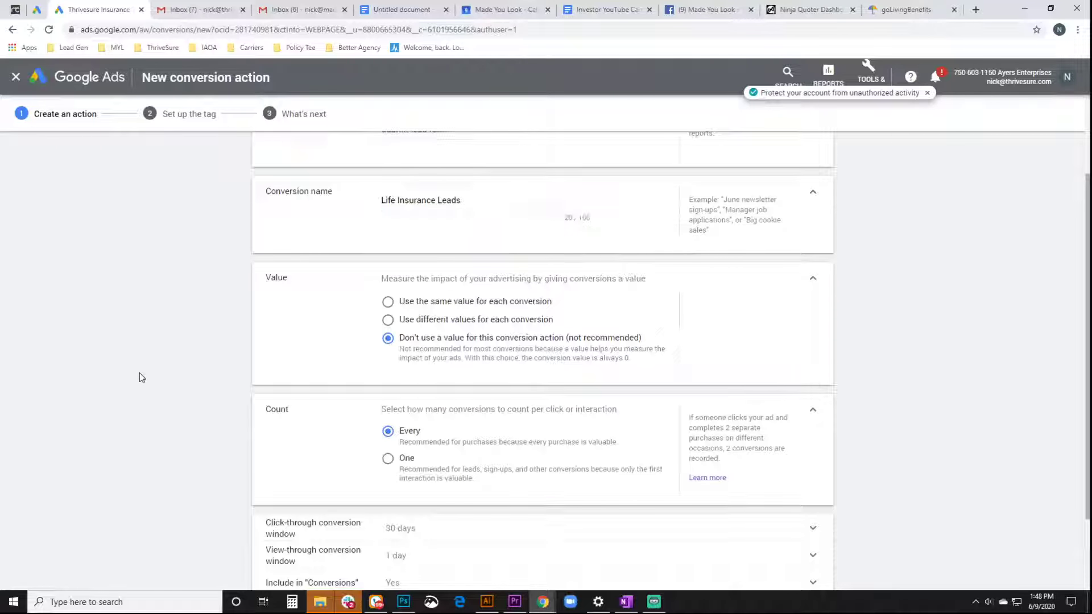
left_click(388, 459)
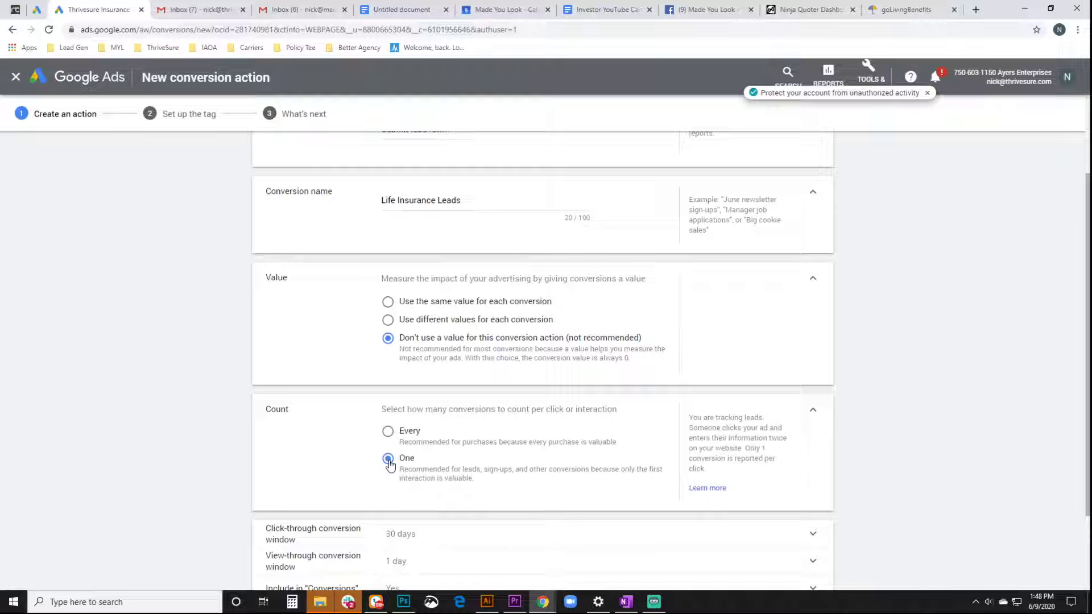
scroll(364, 472, "down", 2)
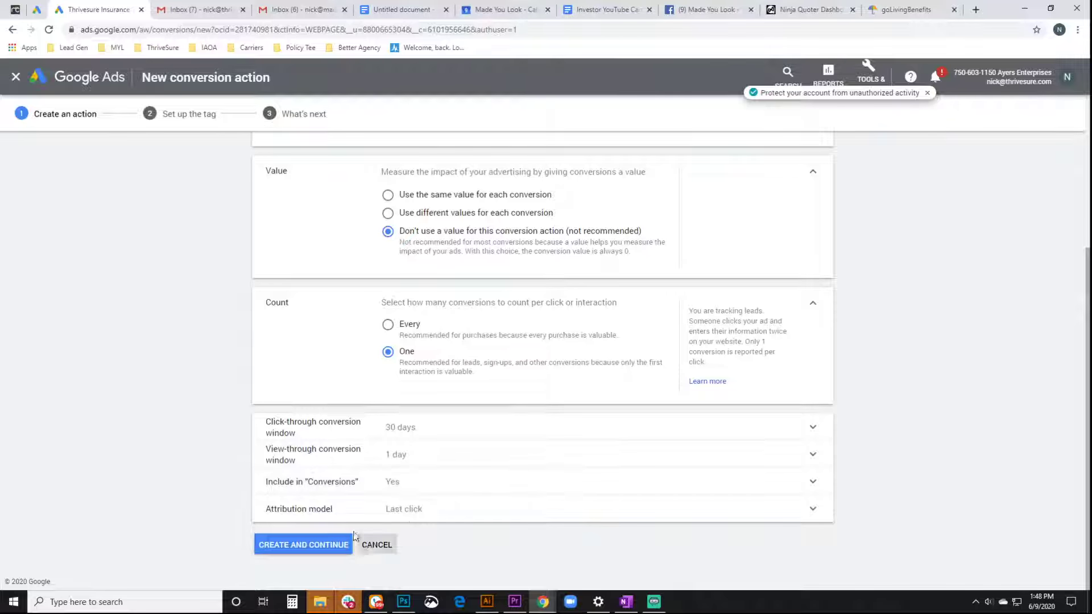
left_click(280, 553)
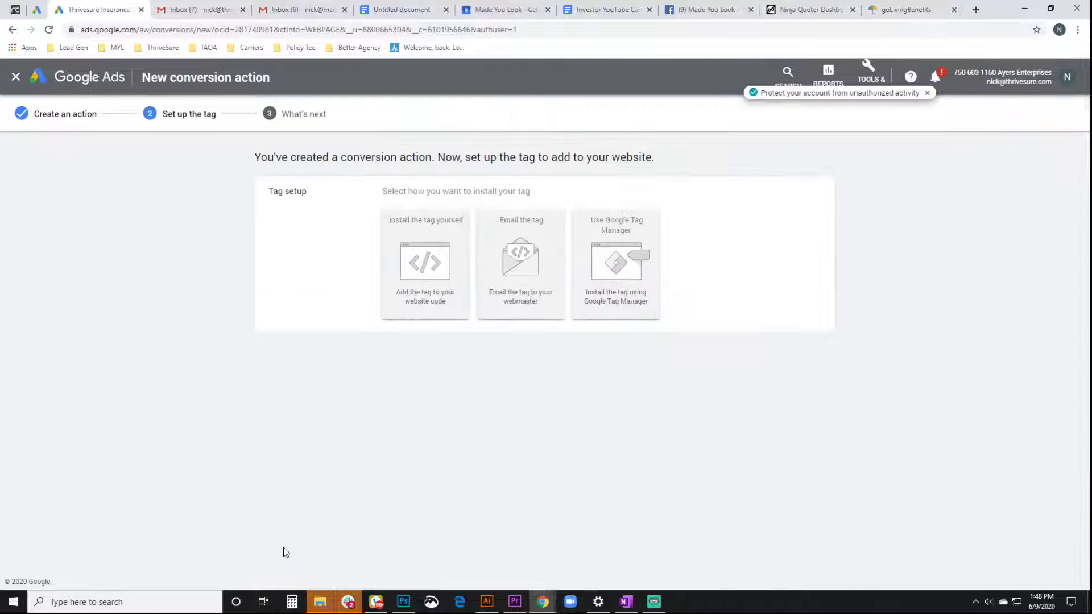
- Choose to install the tag yourself and highlight the global site tag and the Life Insurance Leads event snippet
left_click(431, 257)
scroll(541, 360, "down", 3)
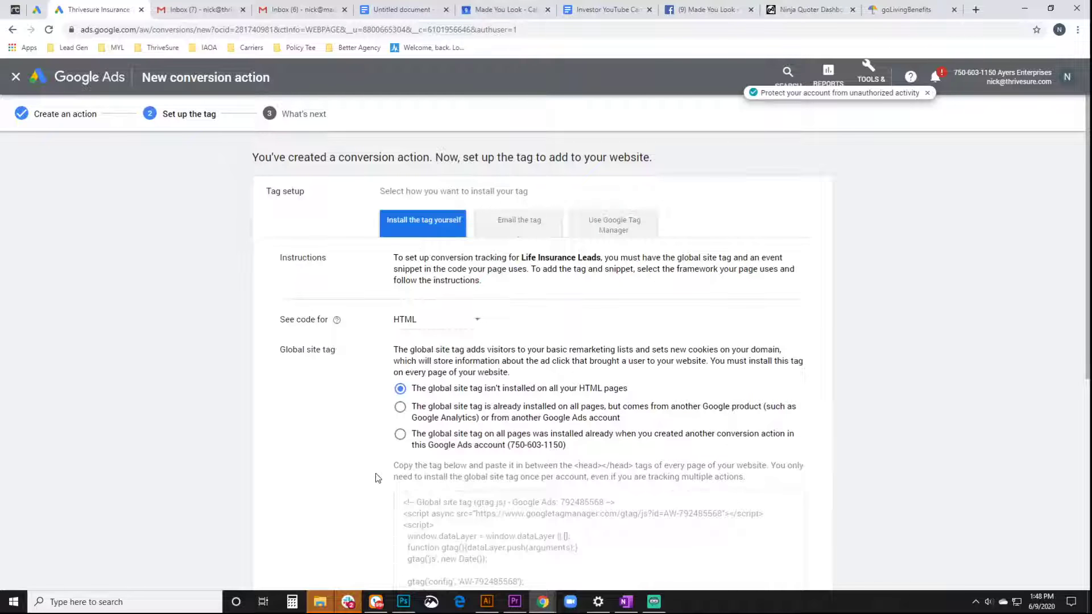
left_click(555, 338)
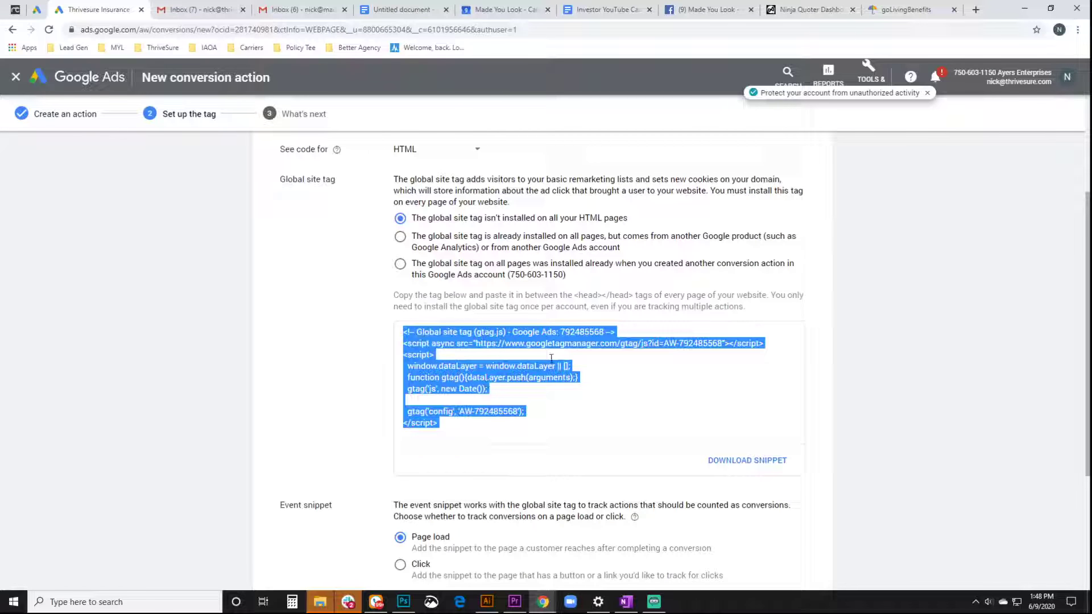
scroll(534, 421, "down", 3)
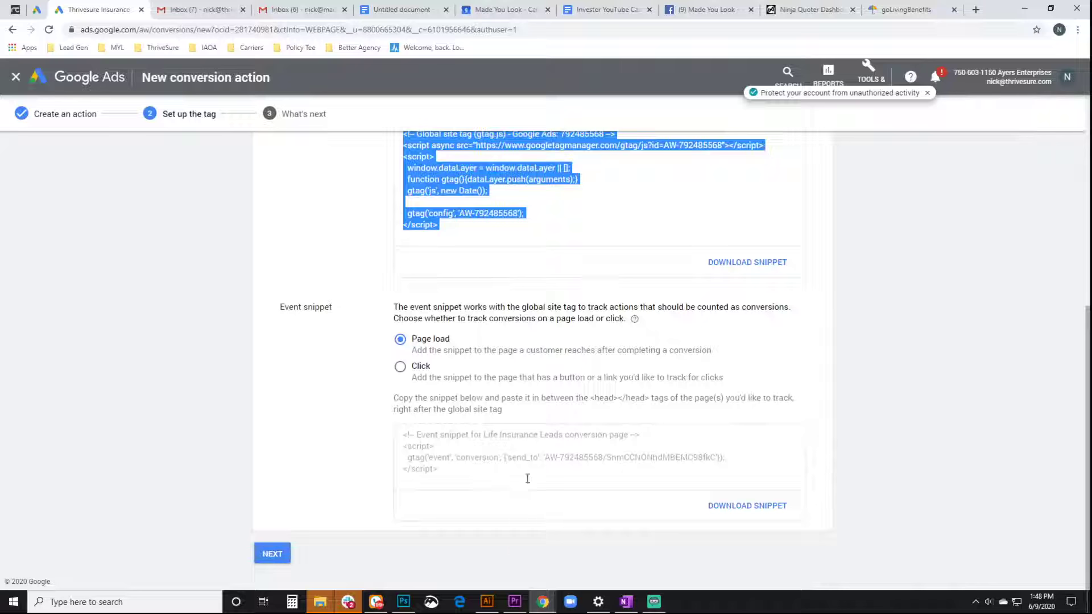
left_click(507, 436)
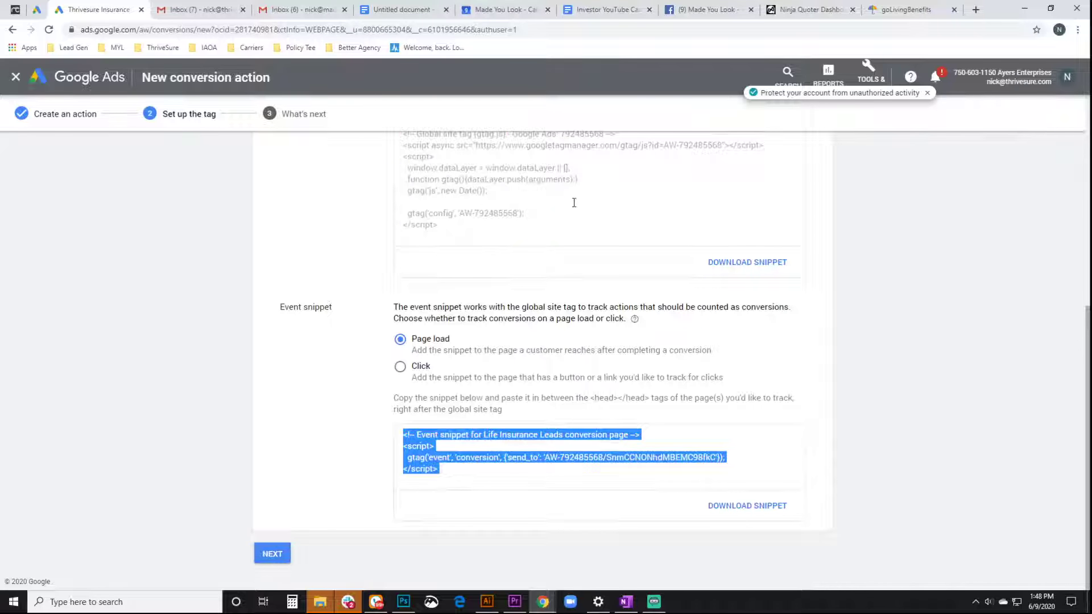
- Switch to the Ninja Quoter dashboard and enlarge the Quote Results tracking code box to review its lead script
left_click(807, 10)
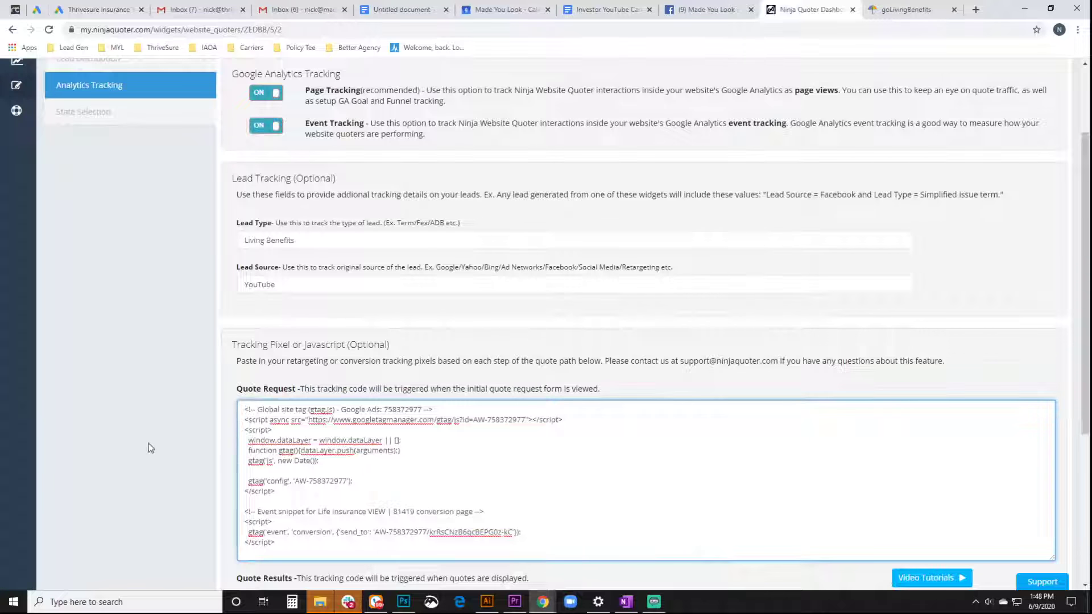
scroll(151, 443, "down", 3)
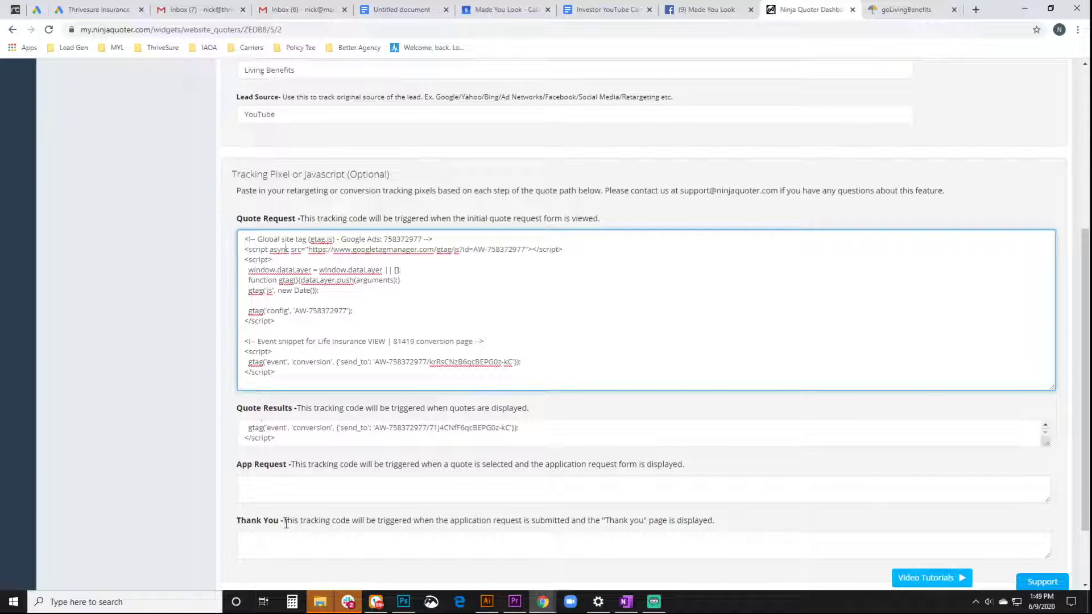
left_click(319, 433)
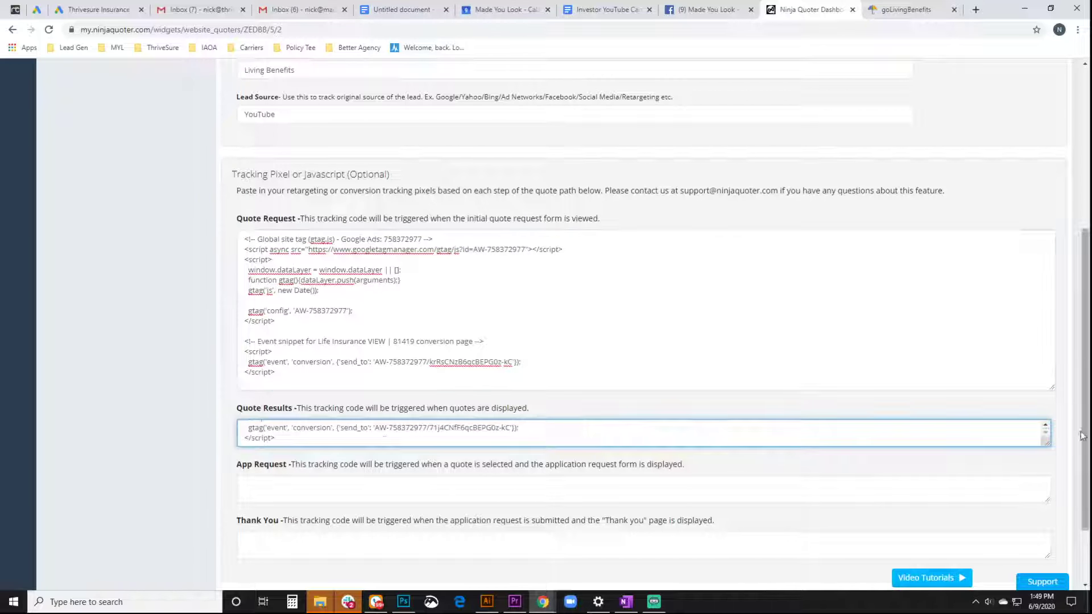
left_click_drag(1045, 444, 1049, 580)
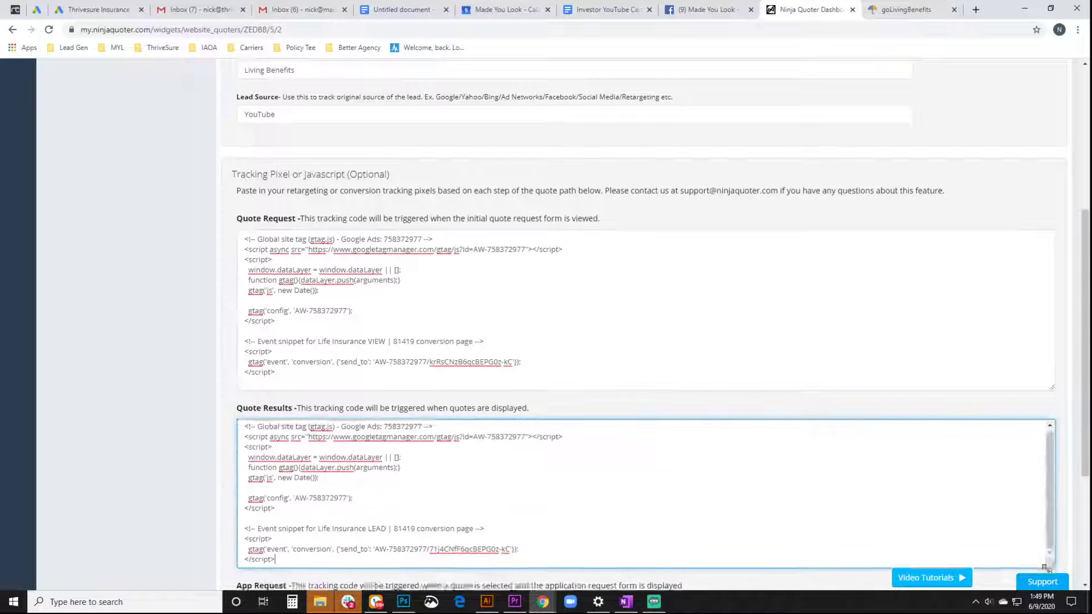
scroll(488, 542, "up", 1)
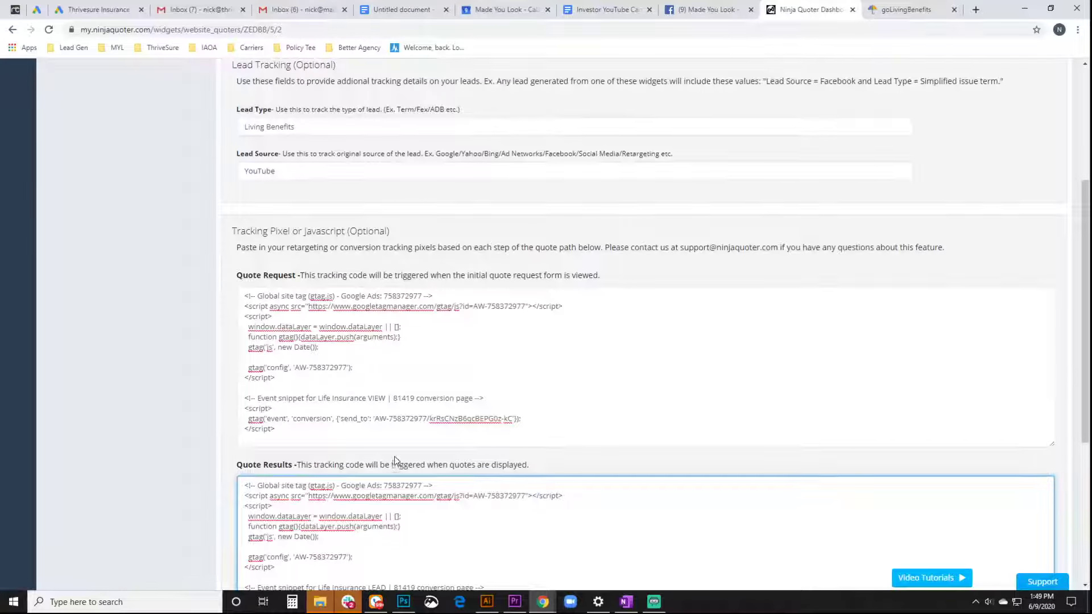
scroll(395, 461, "down", 2)
left_click(297, 505)
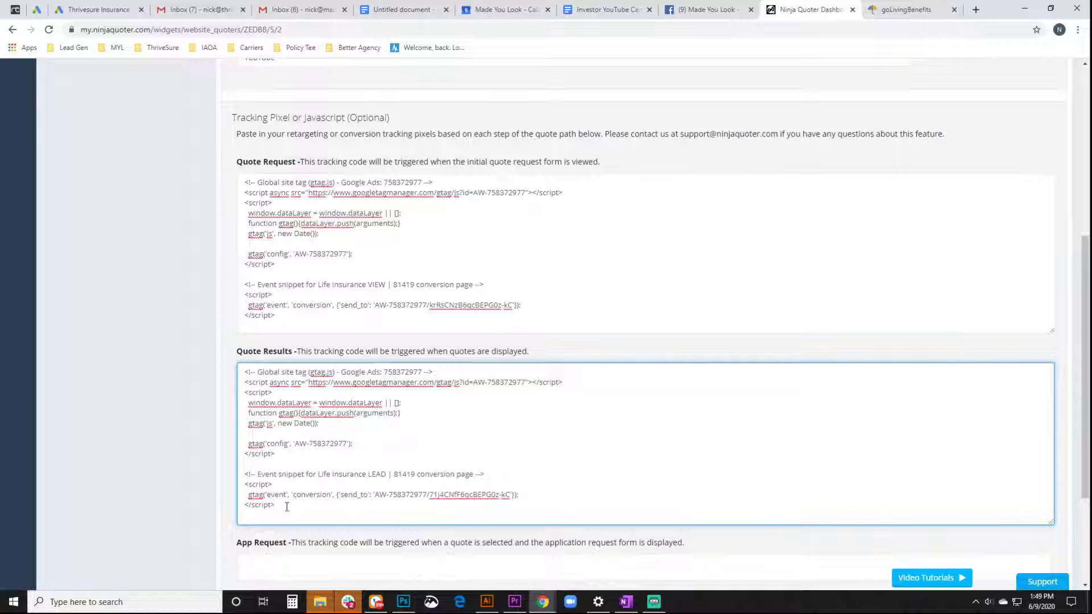
scroll(175, 441, "down", 3)
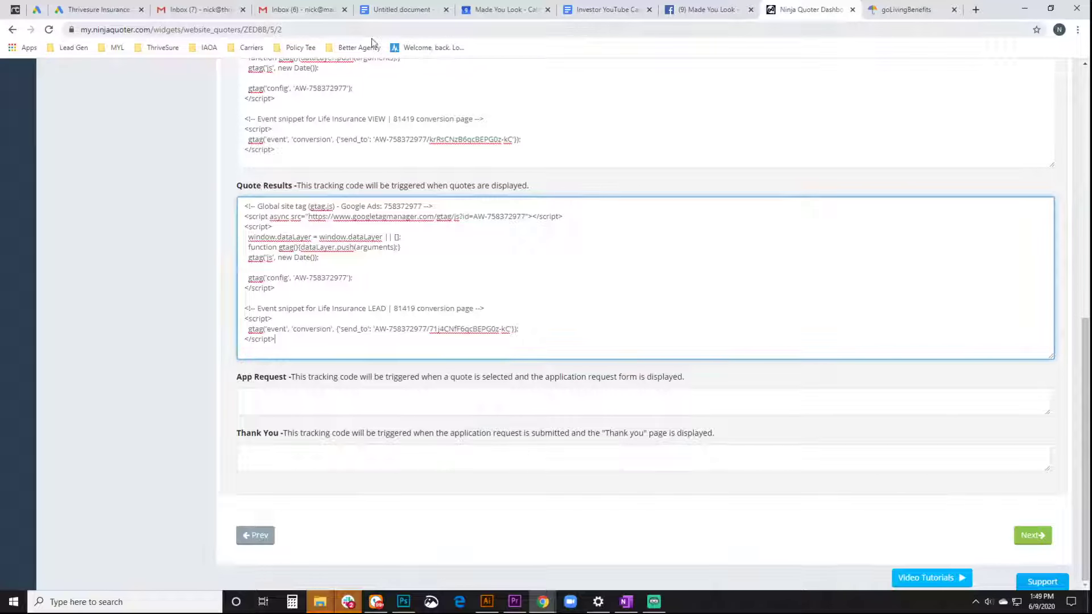
- Switch back to the Google Ads new campaign page and continue with the Video campaign type and Drive conversions subtype
left_click(34, 11)
left_click(605, 534)
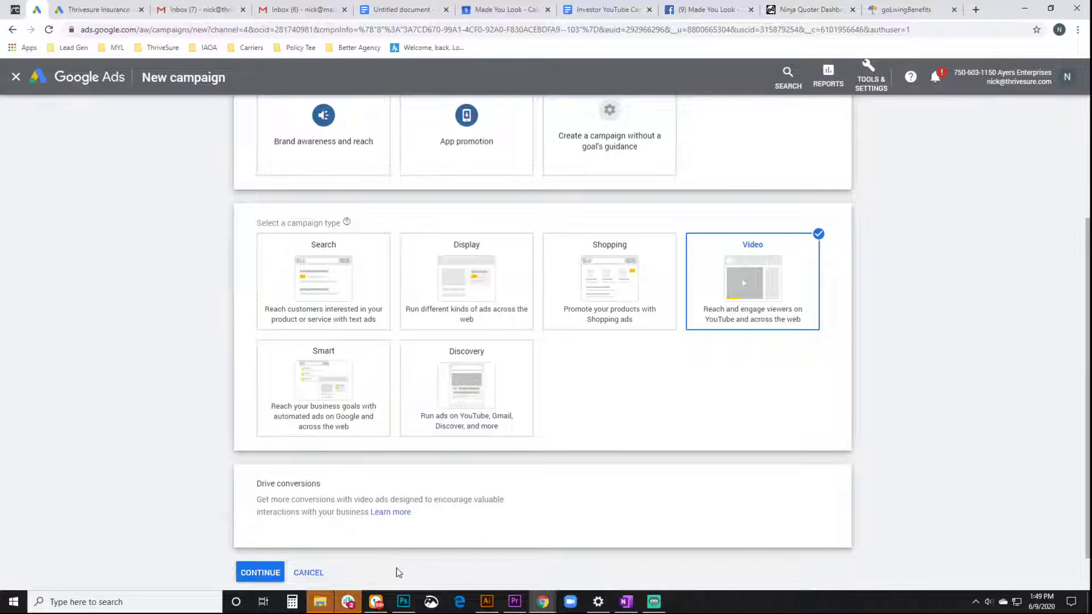
mouse_move(353, 408)
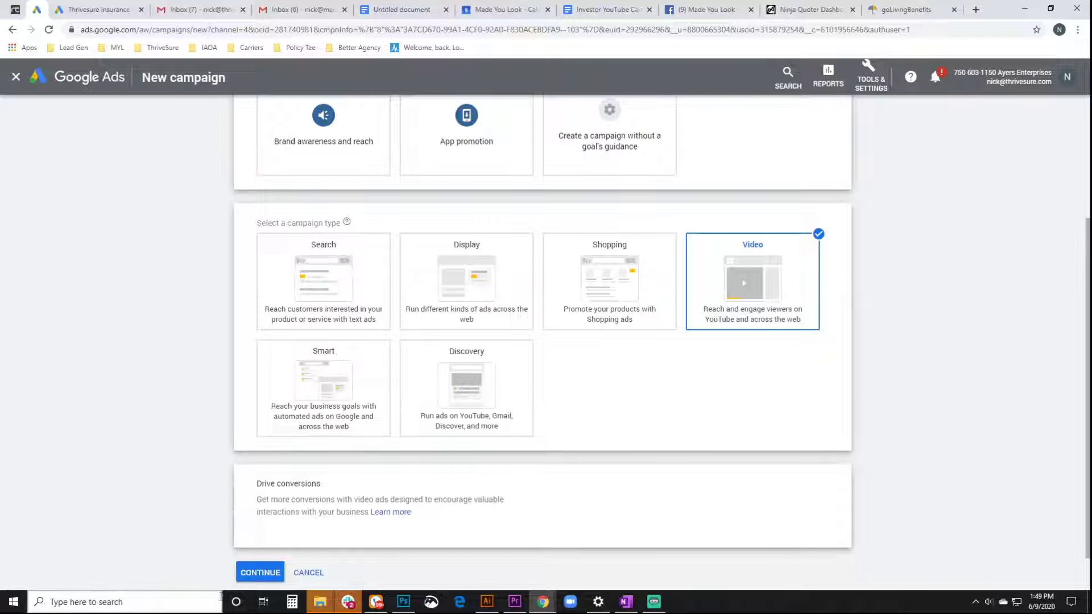
left_click(277, 575)
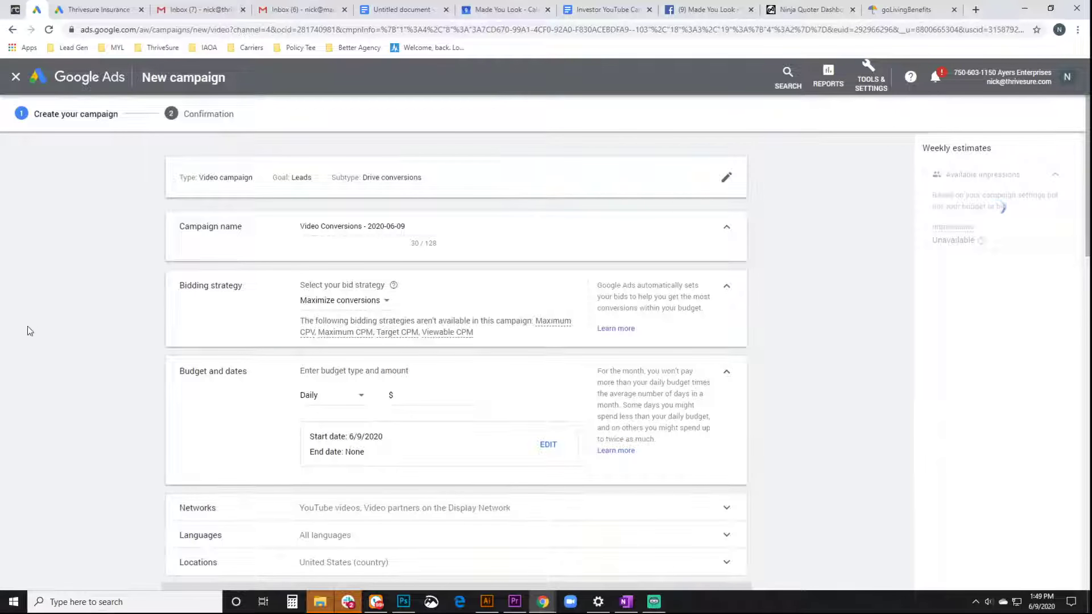
- Replace the default campaign name with MYL Life Insurance
scroll(849, 419, "down", 1)
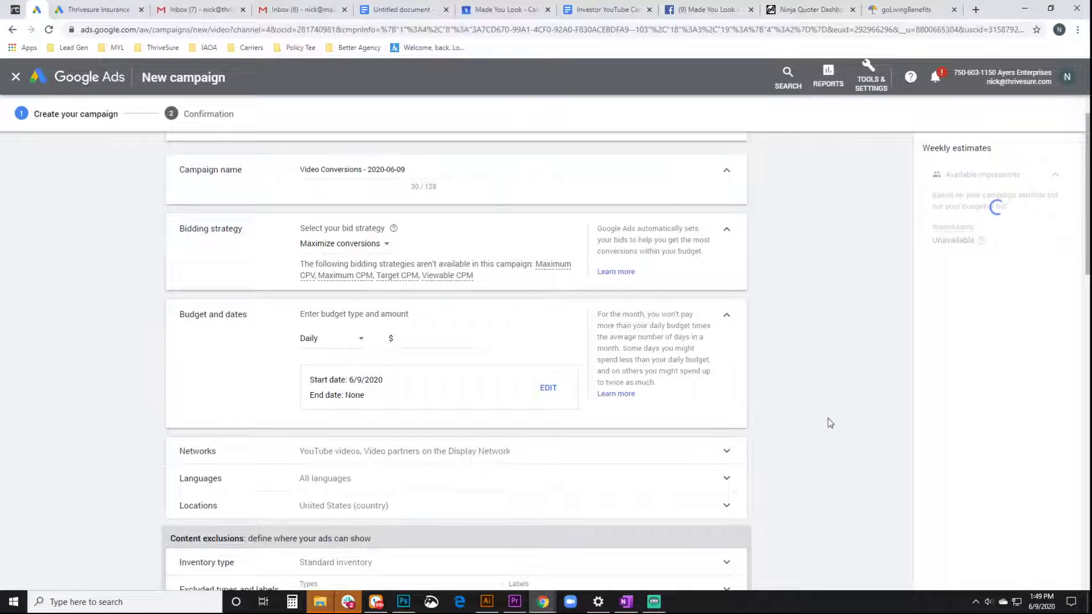
scroll(341, 199, "up", 1)
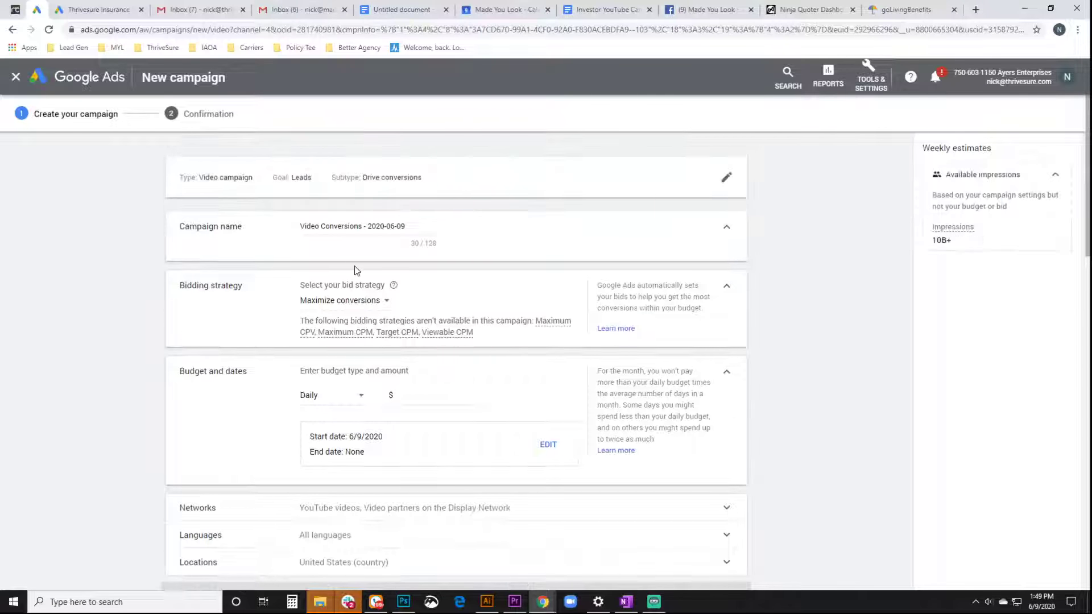
triple_click(363, 227)
key("Caps_Lock")
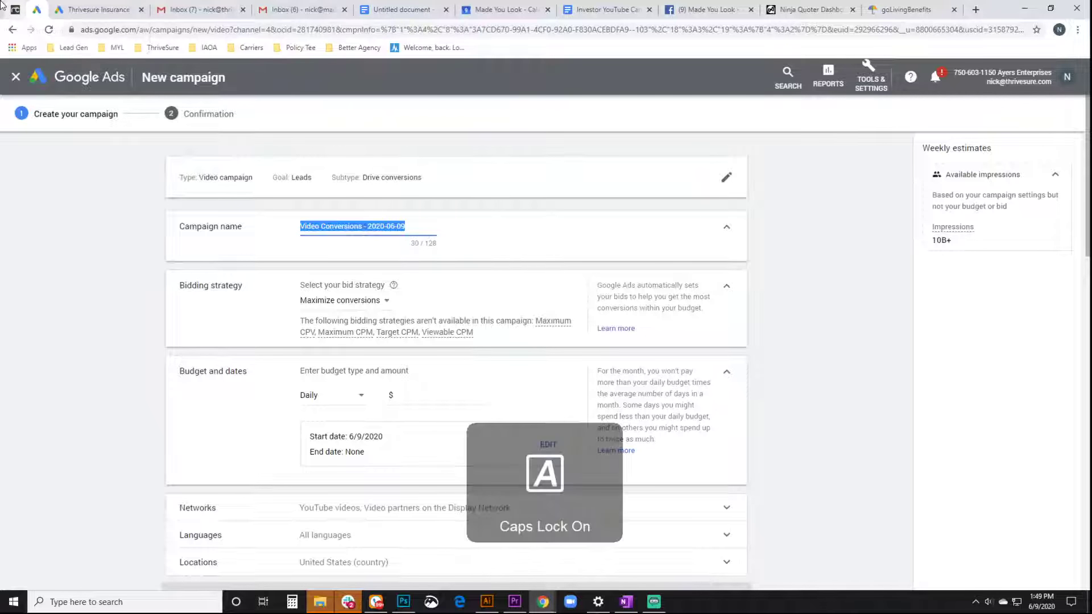
type("MYL L")
key("Caps_Lock")
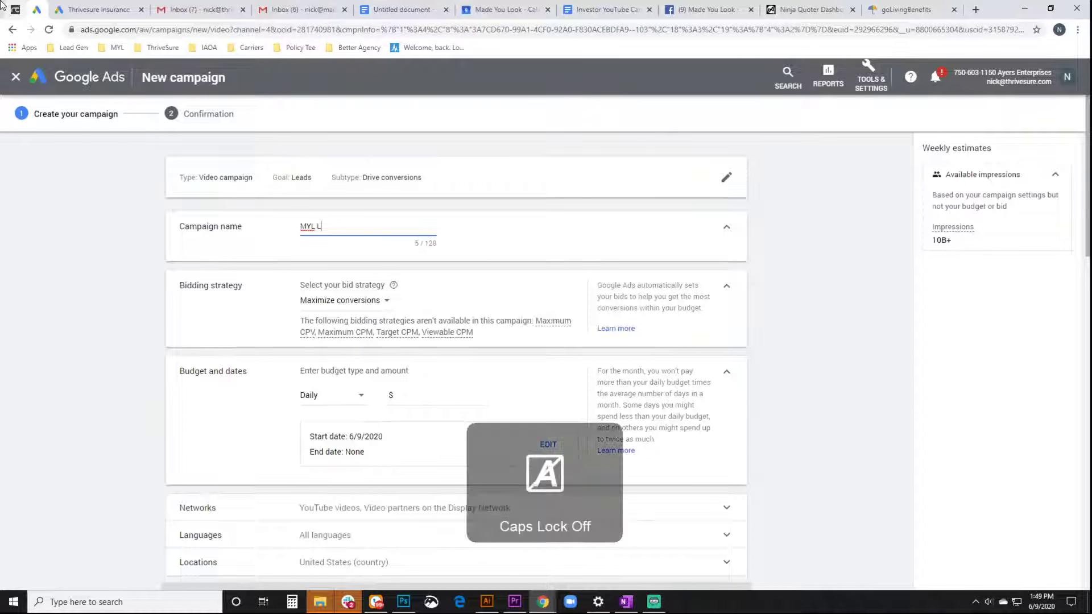
type("ife Insurance")
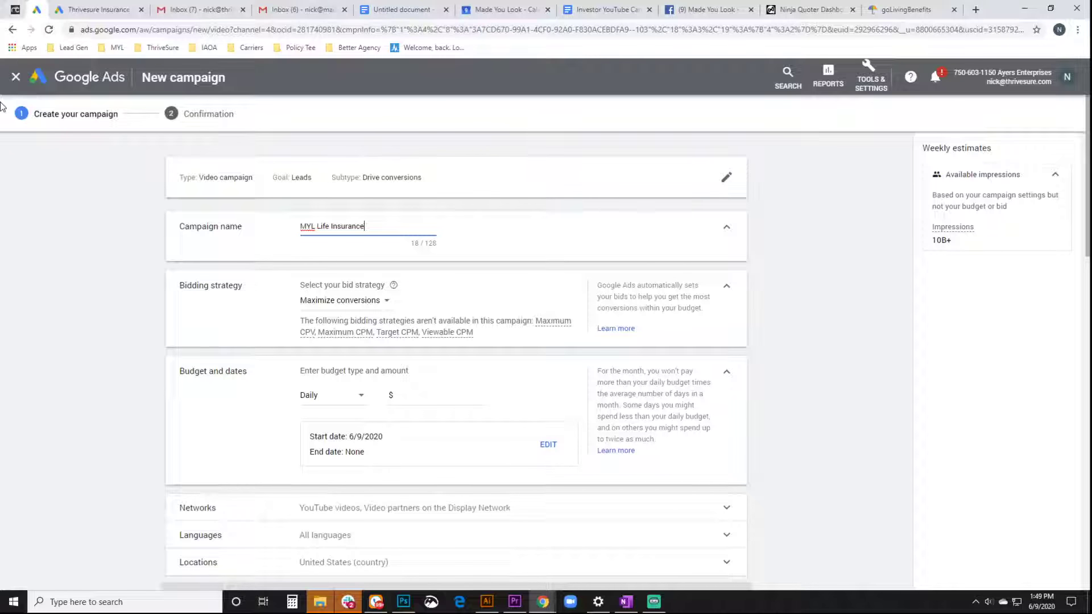
- Review the available bid strategies for the campaign and choose Maximize conversions
left_click(352, 301)
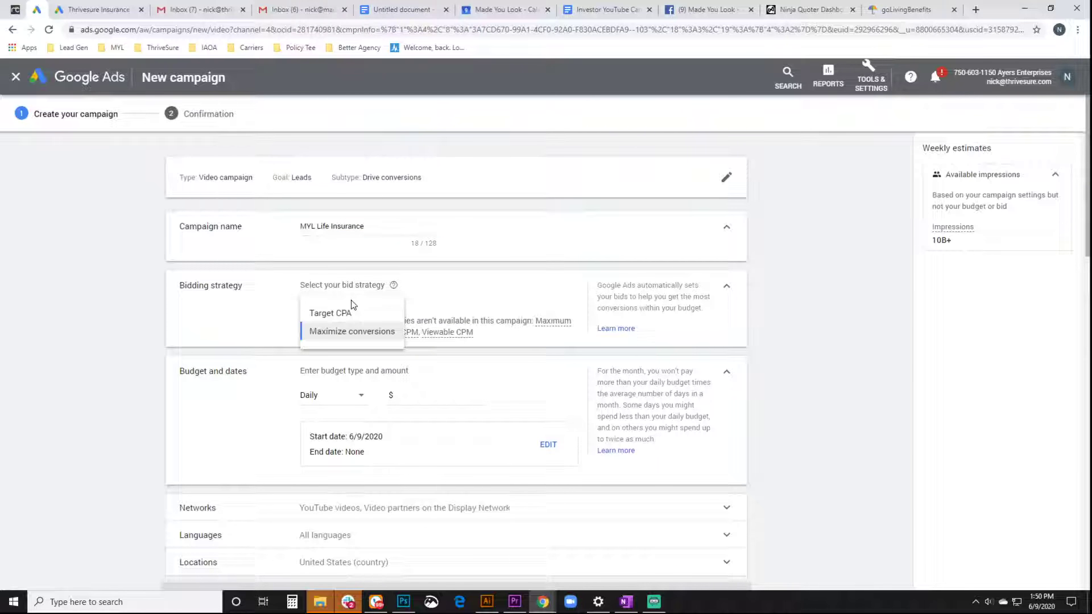
left_click(360, 339)
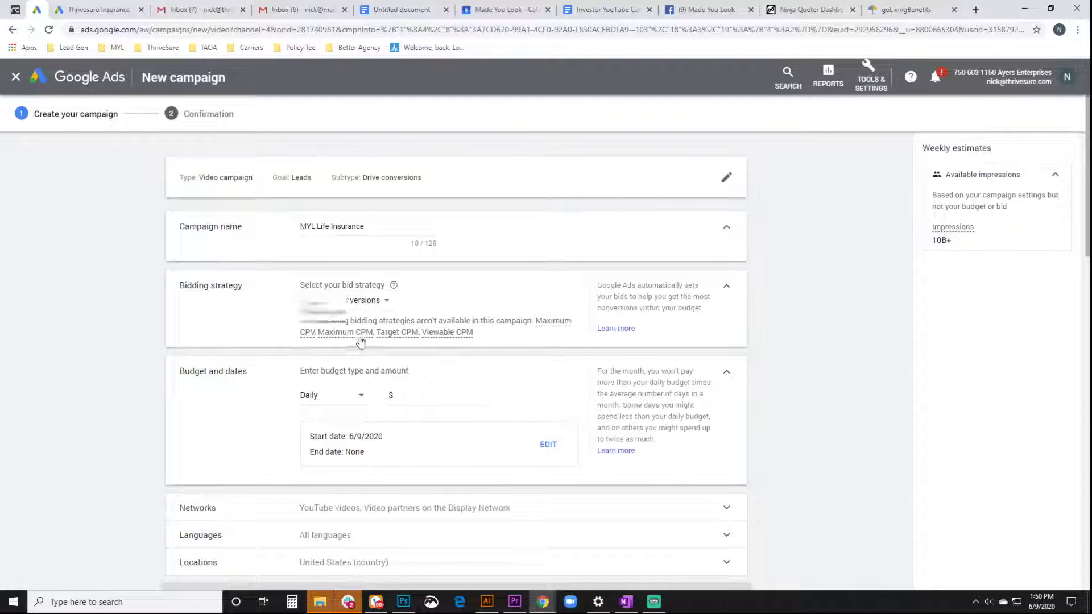
mouse_move(360, 337)
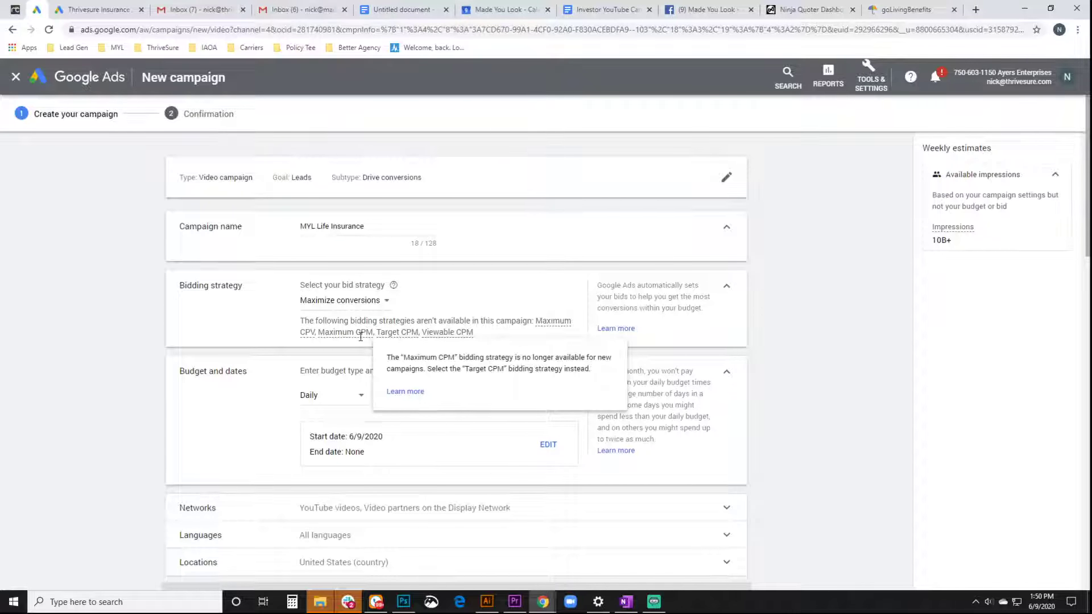